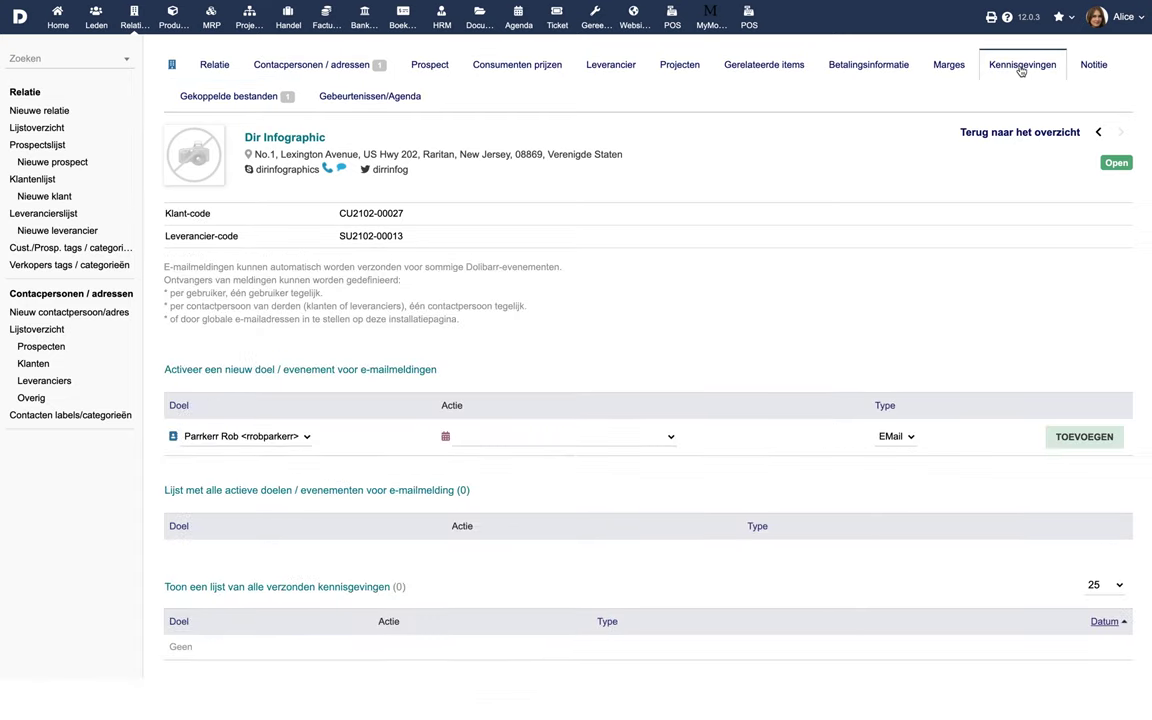
Add an e-mail notification for Dir Infographic's contact for the event "Klant factuur betaald".
left_click(645, 438)
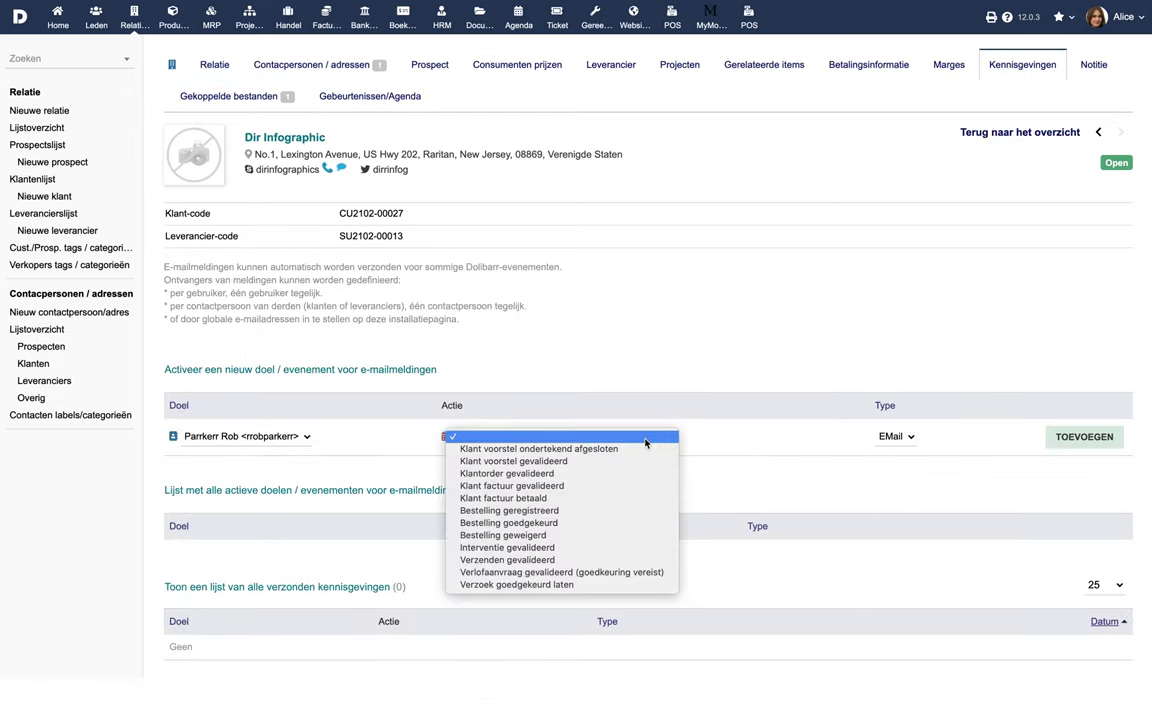
left_click(662, 497)
left_click(1060, 438)
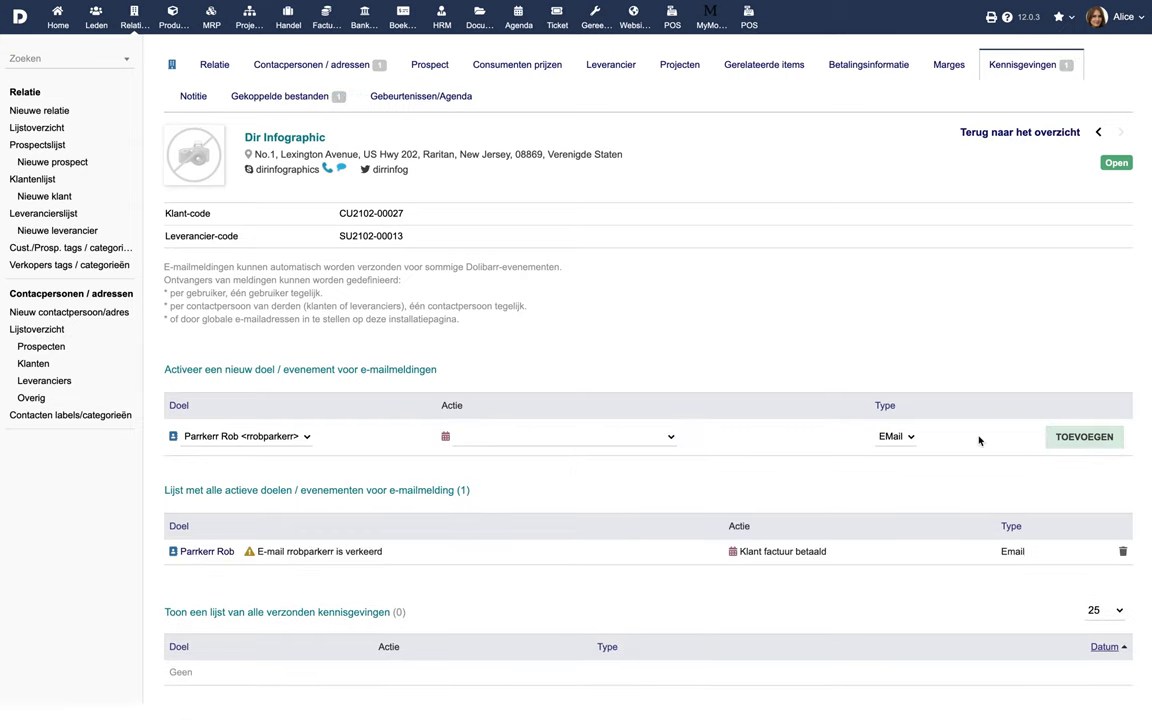
Review the third parties offered for merging into Dir Infographic and close the merge dialog without merging.
left_click(216, 66)
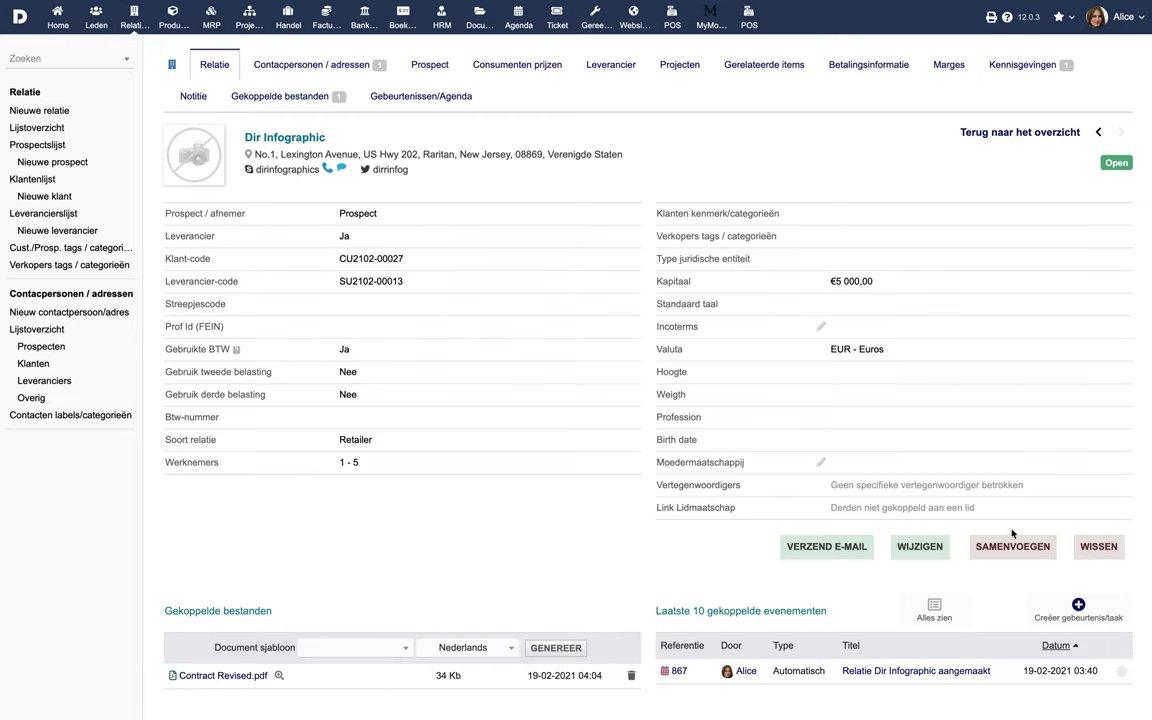
left_click(1028, 552)
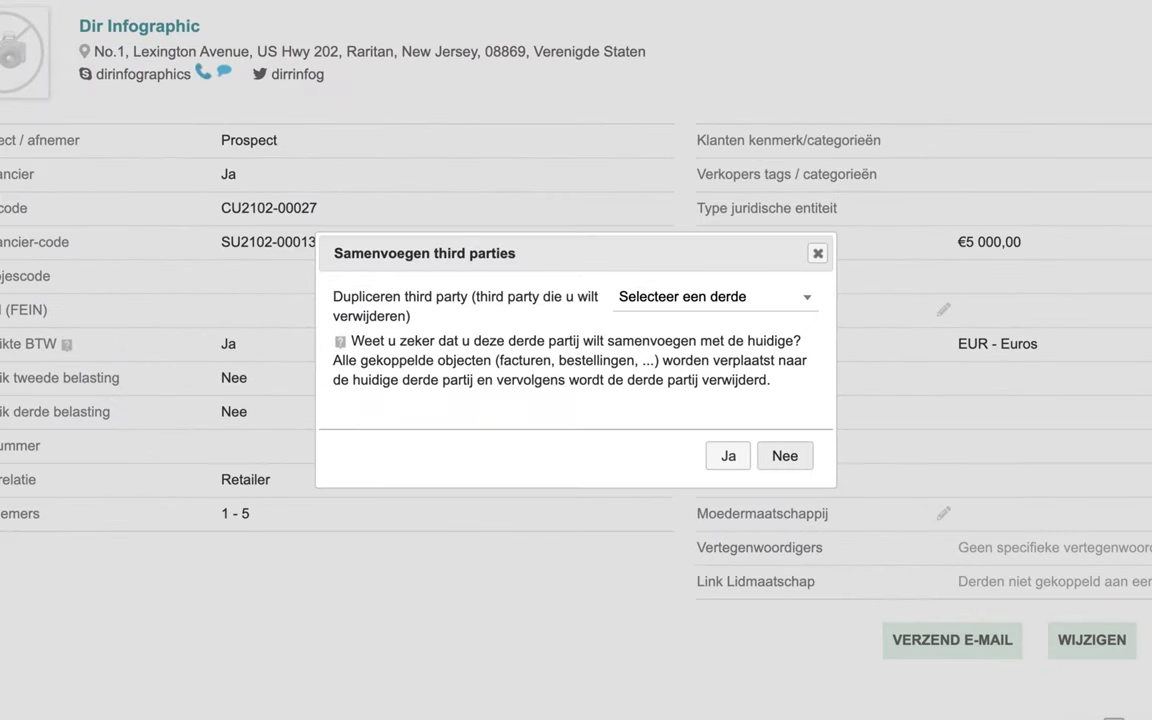
left_click(751, 301)
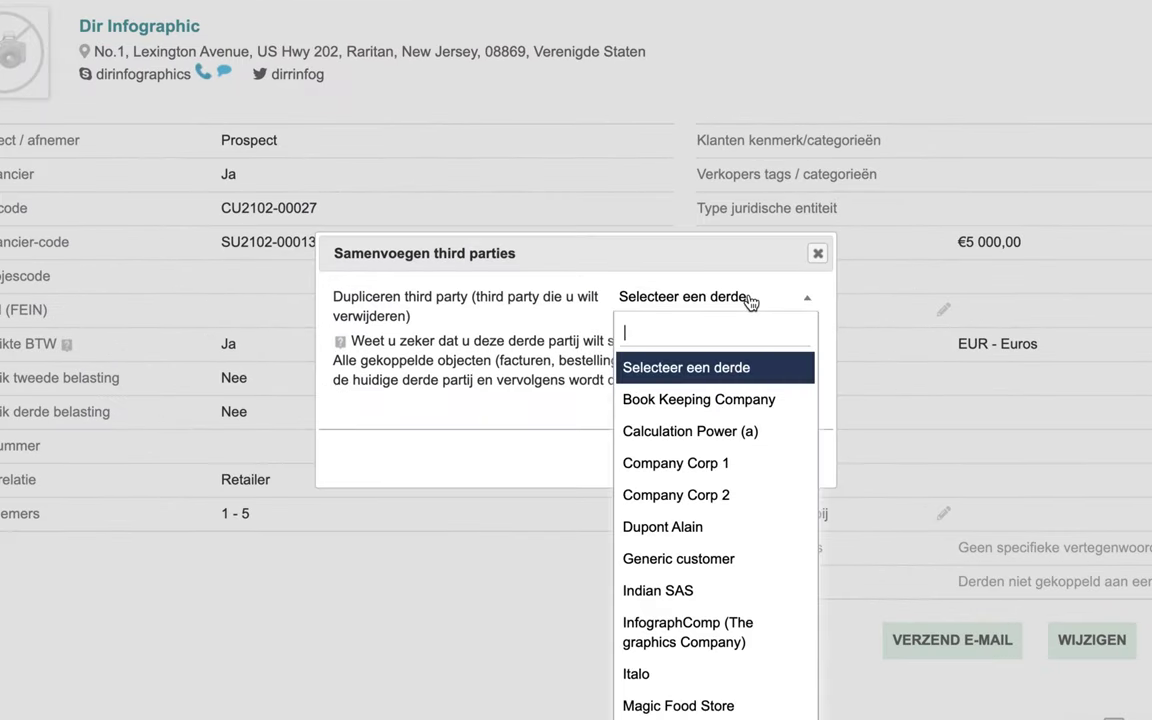
left_click(761, 341)
left_click(778, 452)
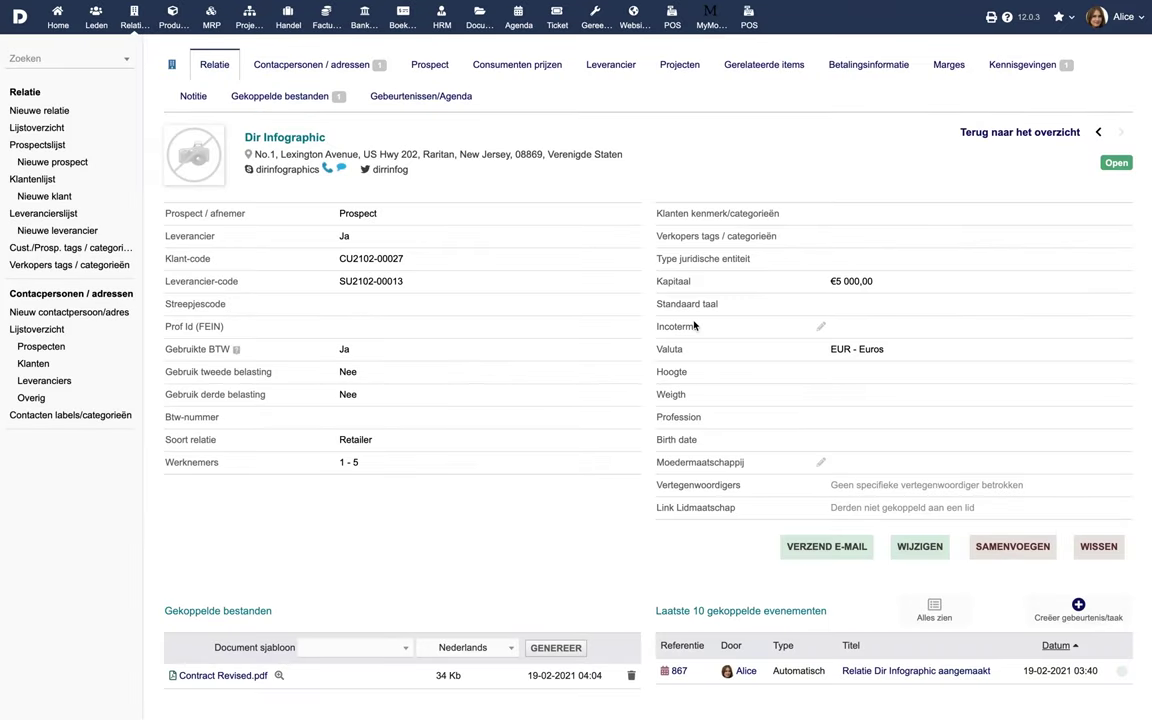
View Dir Infographic's payment information and its events and agenda.
left_click(866, 70)
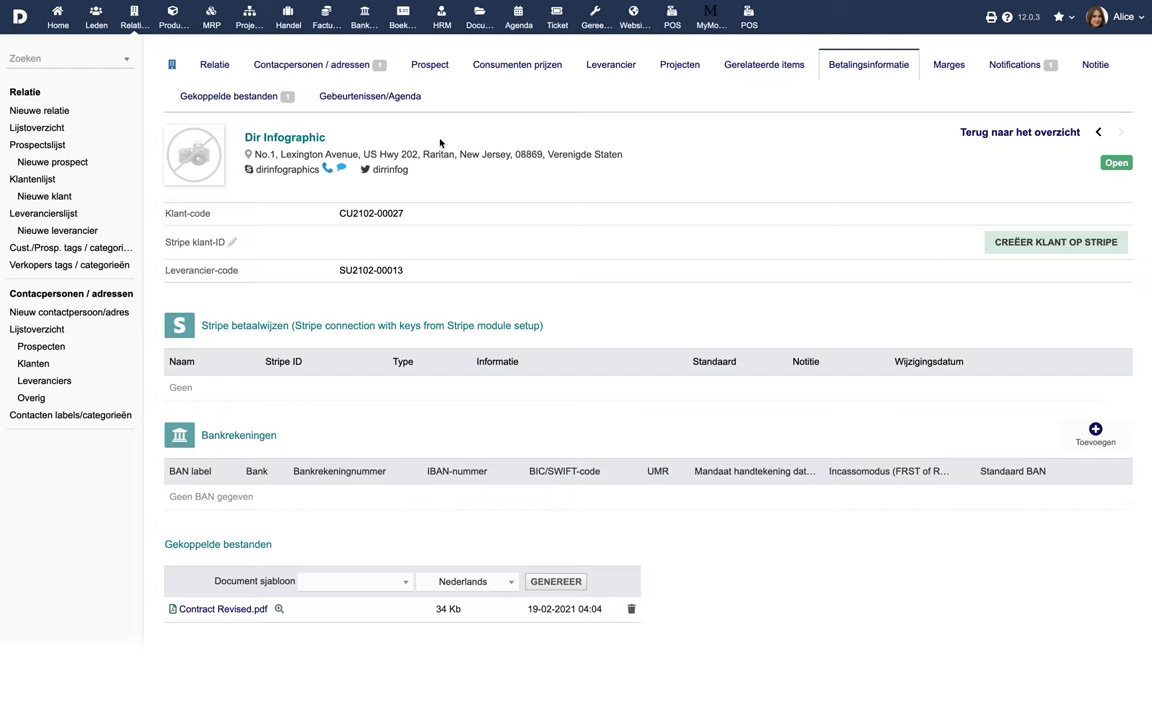
left_click(377, 100)
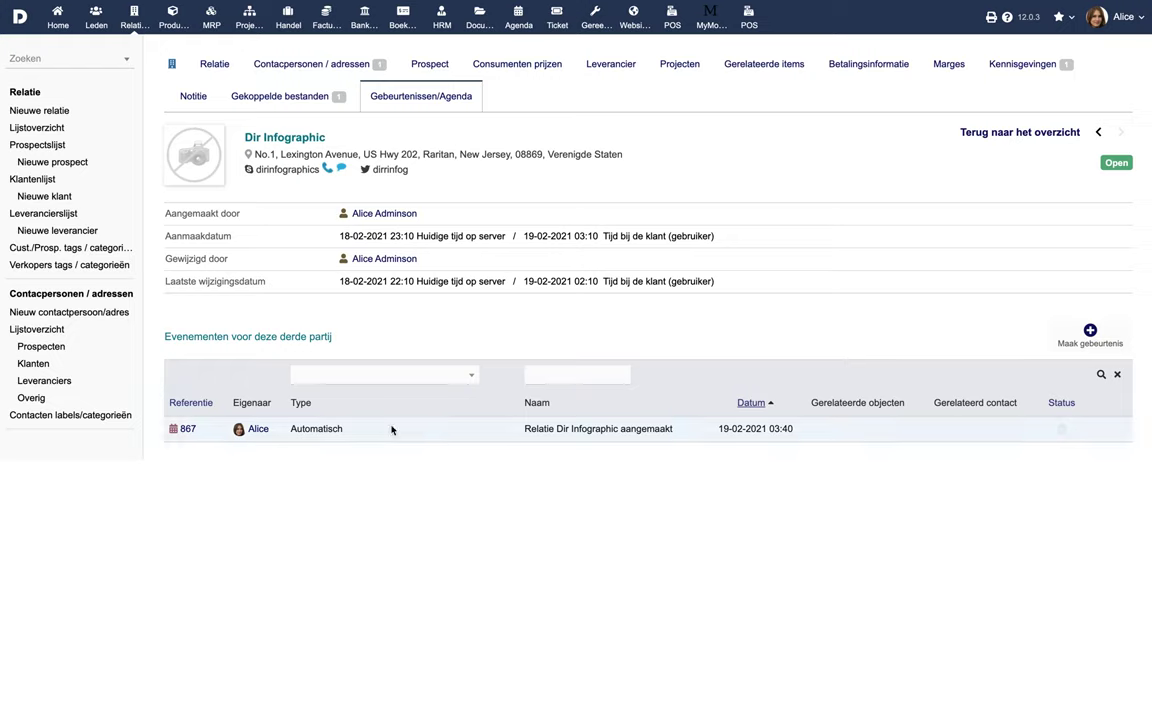
Look through the full contact list and its prospect, customer, supplier and other variants.
left_click(43, 333)
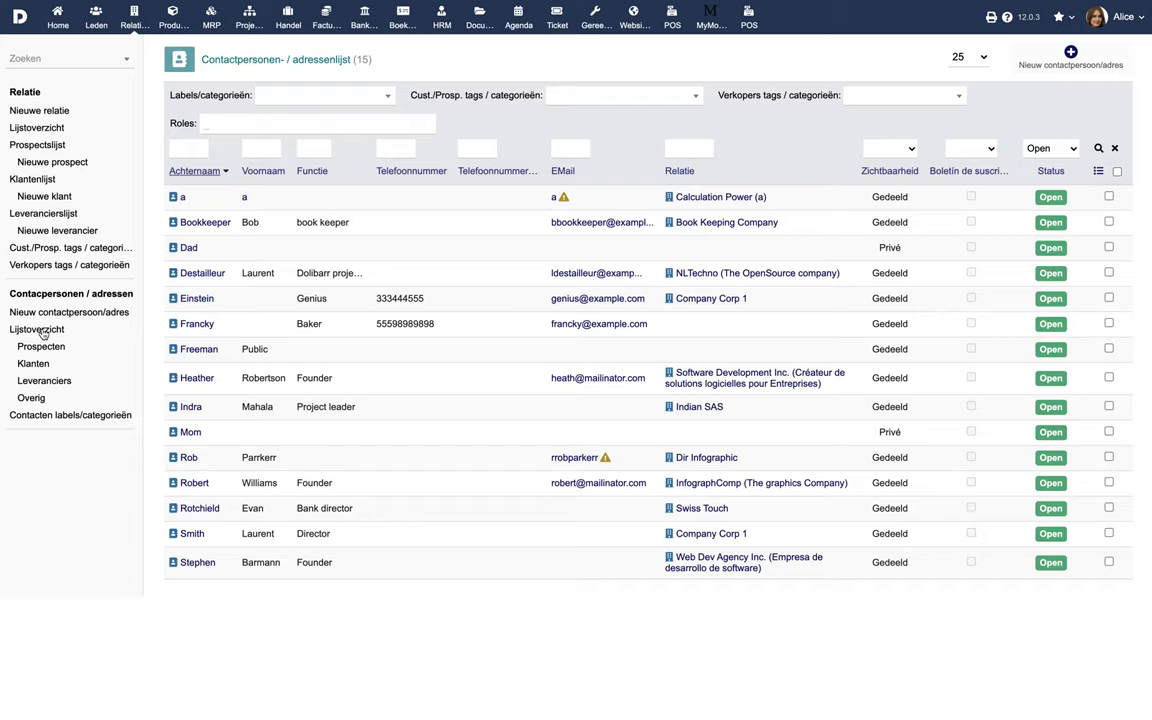
left_click(41, 347)
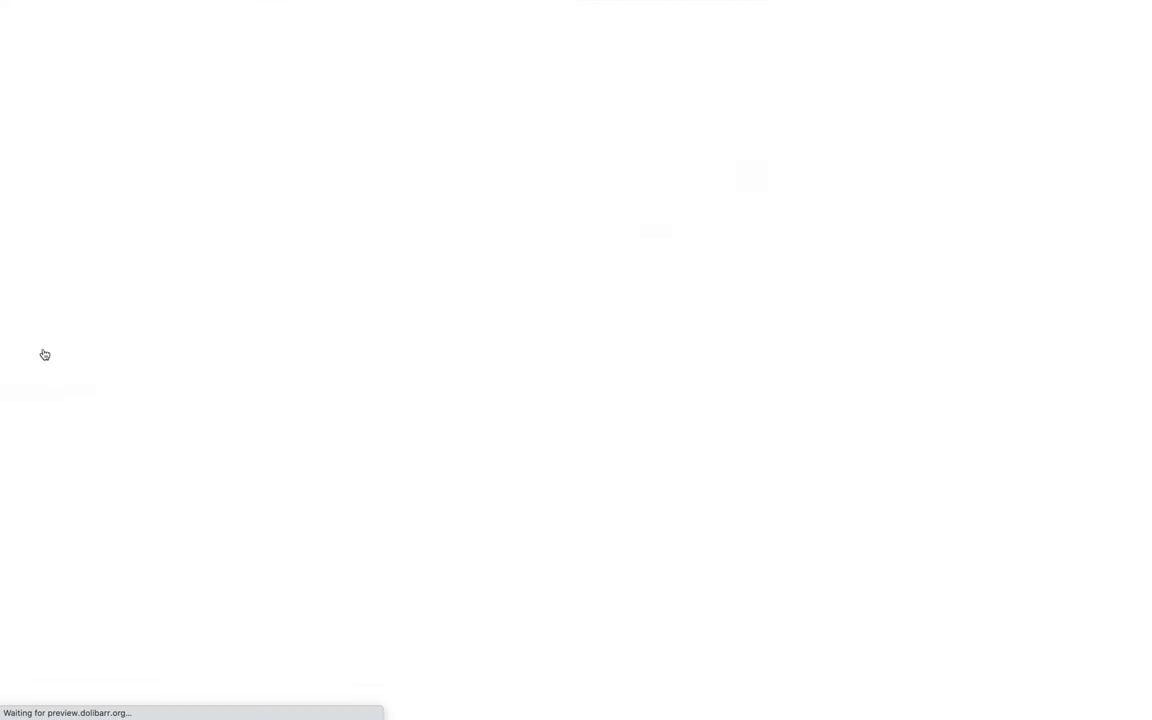
left_click(36, 366)
left_click(38, 383)
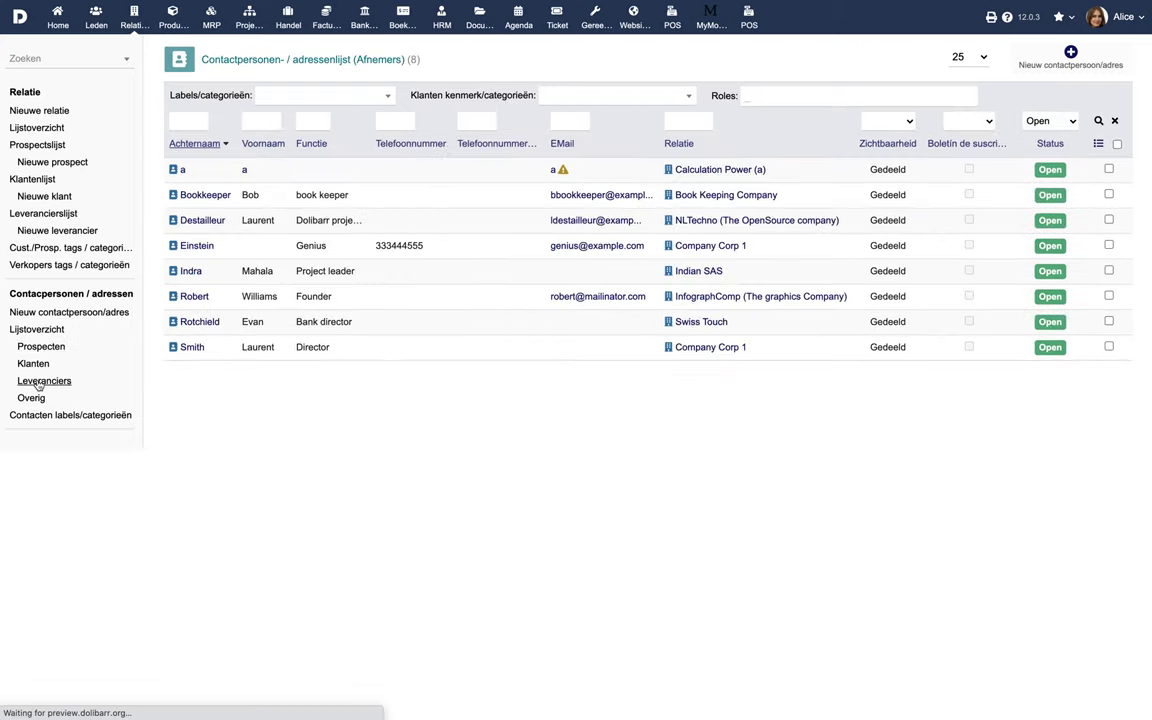
left_click(31, 397)
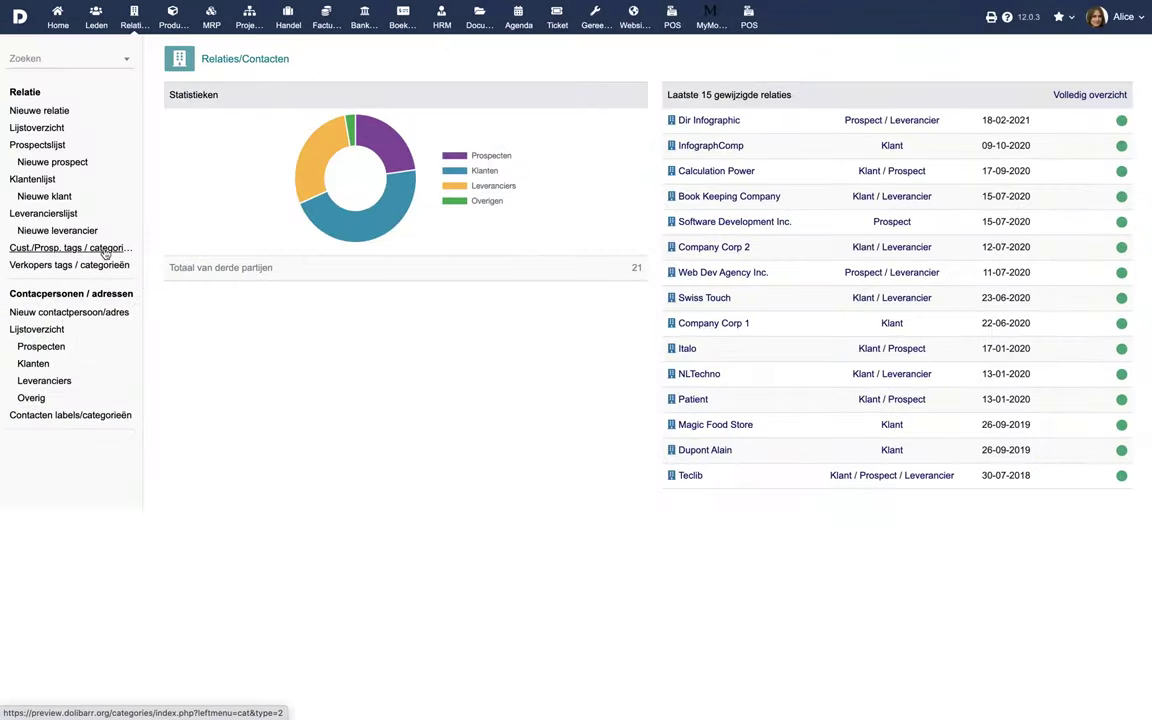
View the details of the VIP category among the customer and prospect tags.
left_click(74, 250)
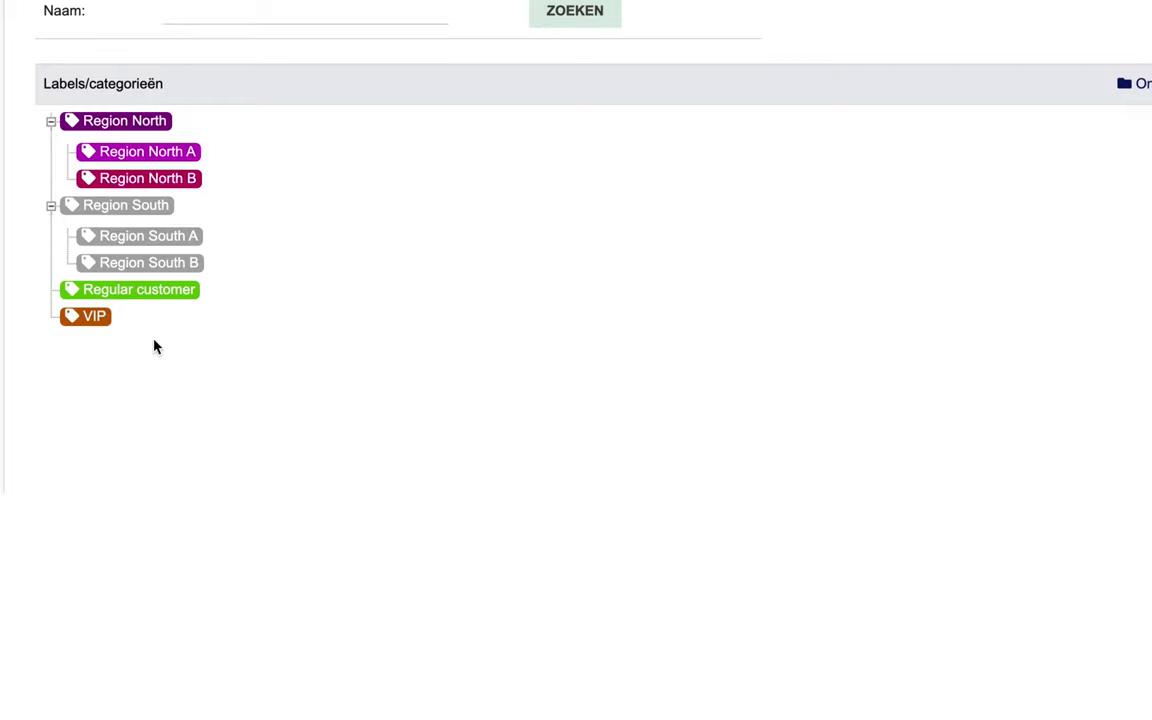
left_click(95, 322)
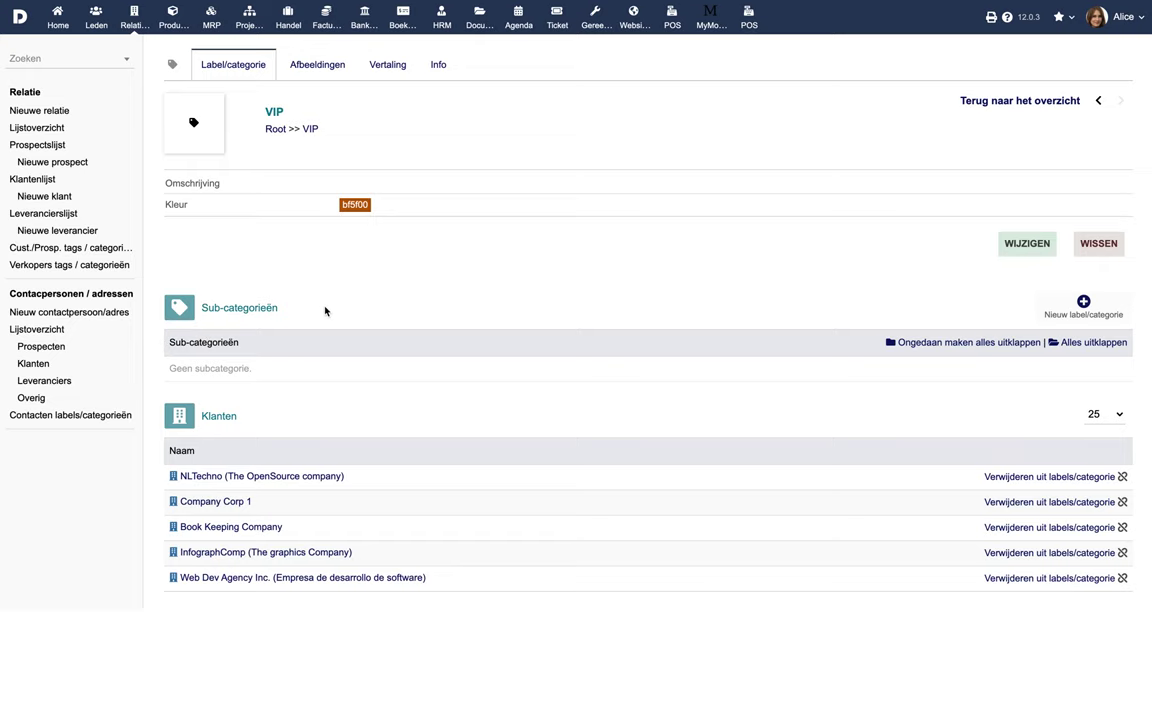
Assign the VIP customer category to the InfographComp third party and save the record.
left_click(37, 129)
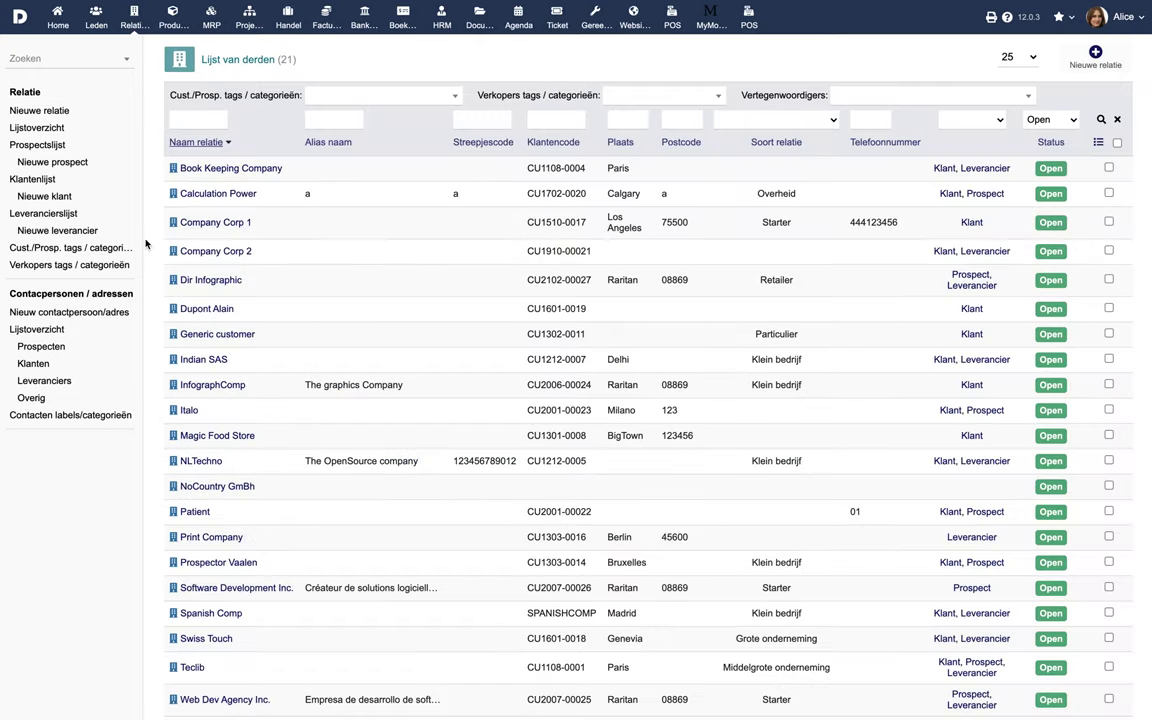
left_click(210, 391)
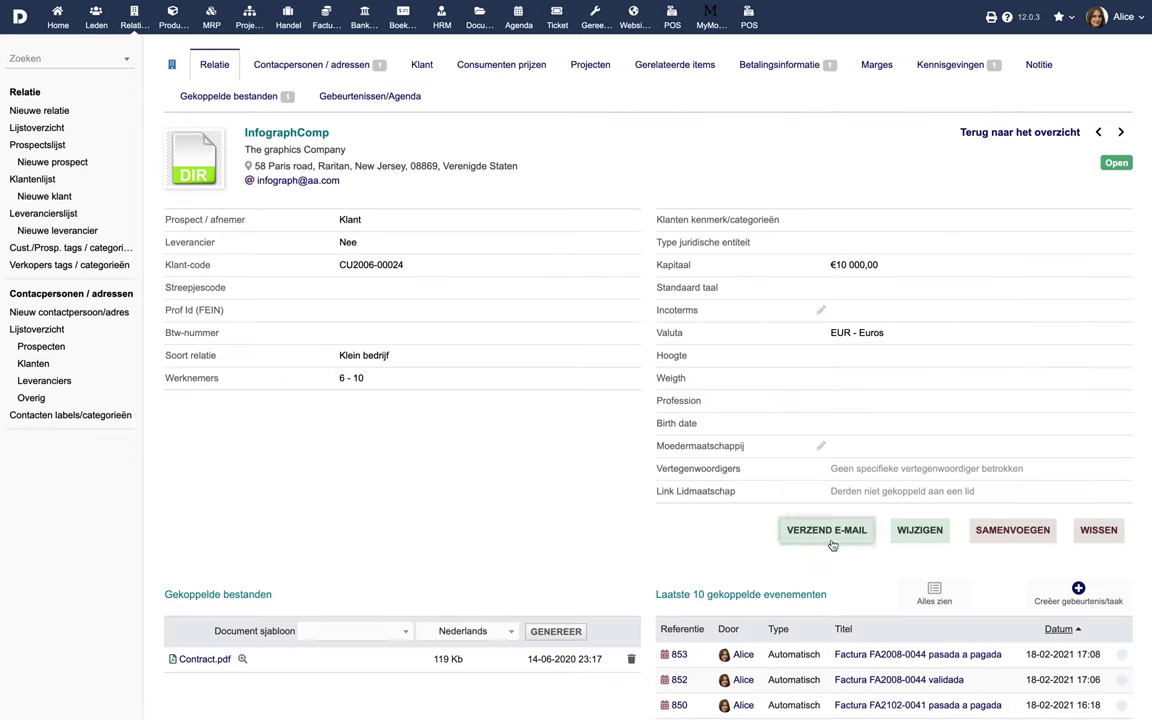
left_click(921, 541)
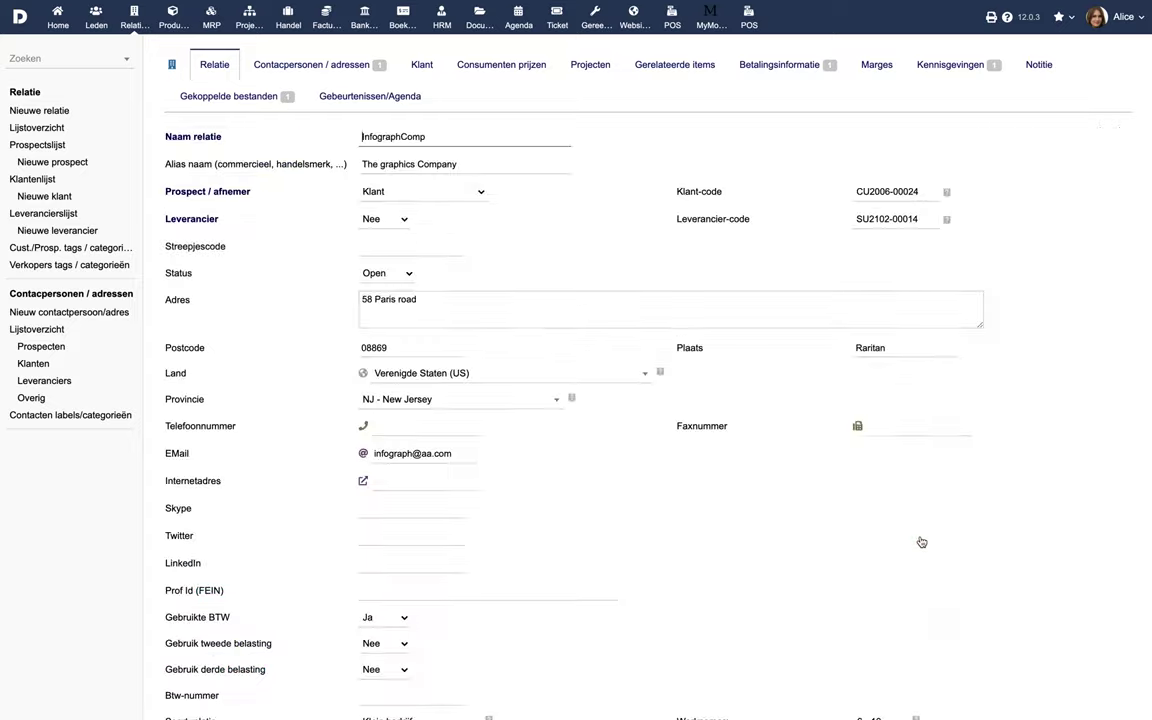
scroll(651, 546, "down", 1)
scroll(651, 546, "down", 5)
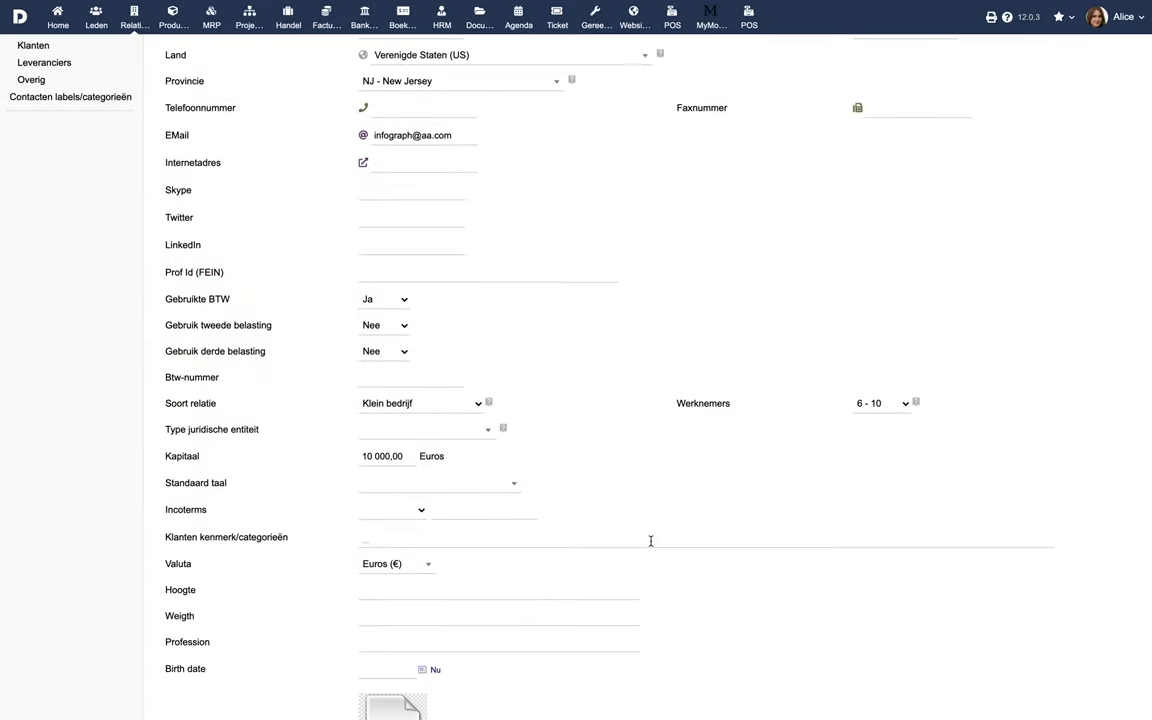
left_click(450, 537)
type("vip")
key("Return")
scroll(598, 650, "down", 4)
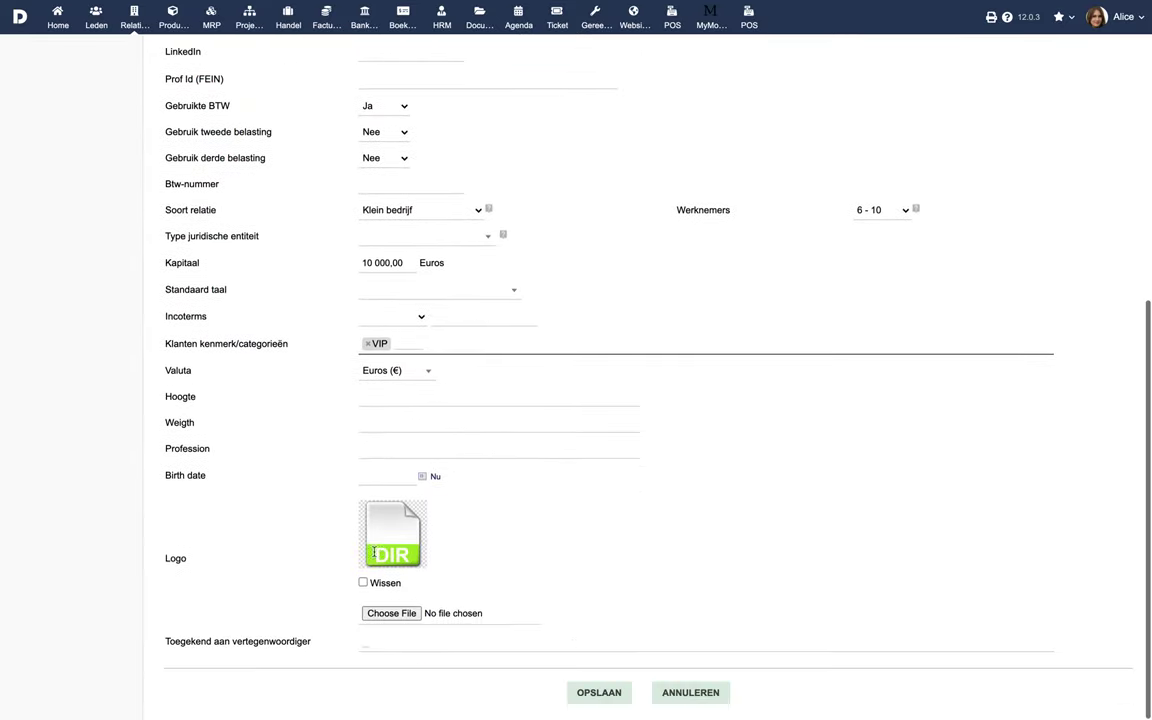
left_click(598, 692)
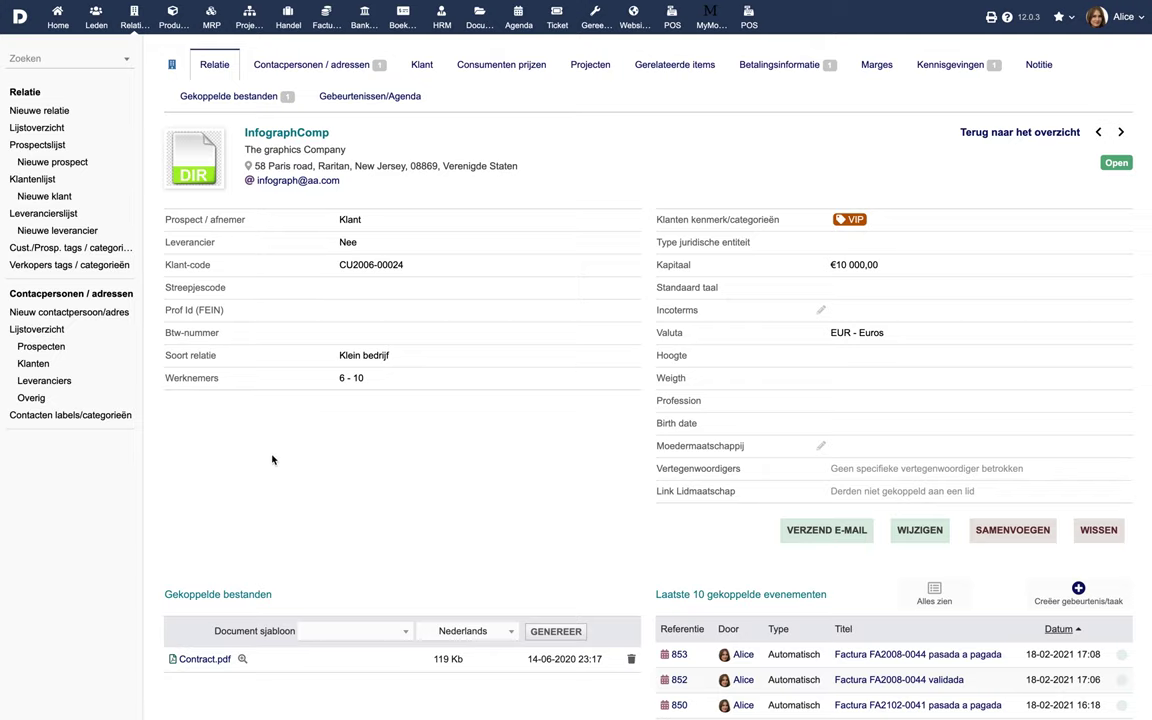
View the lists of commercial proposals and sales orders in the commerce area.
left_click(293, 19)
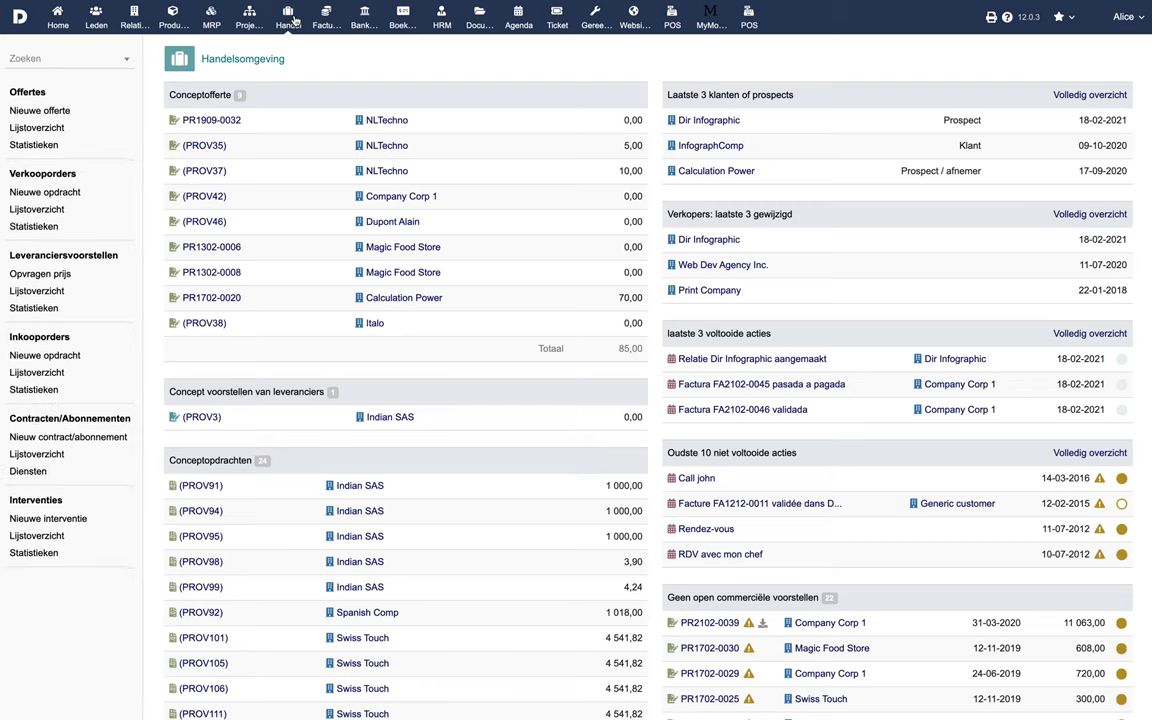
left_click(28, 130)
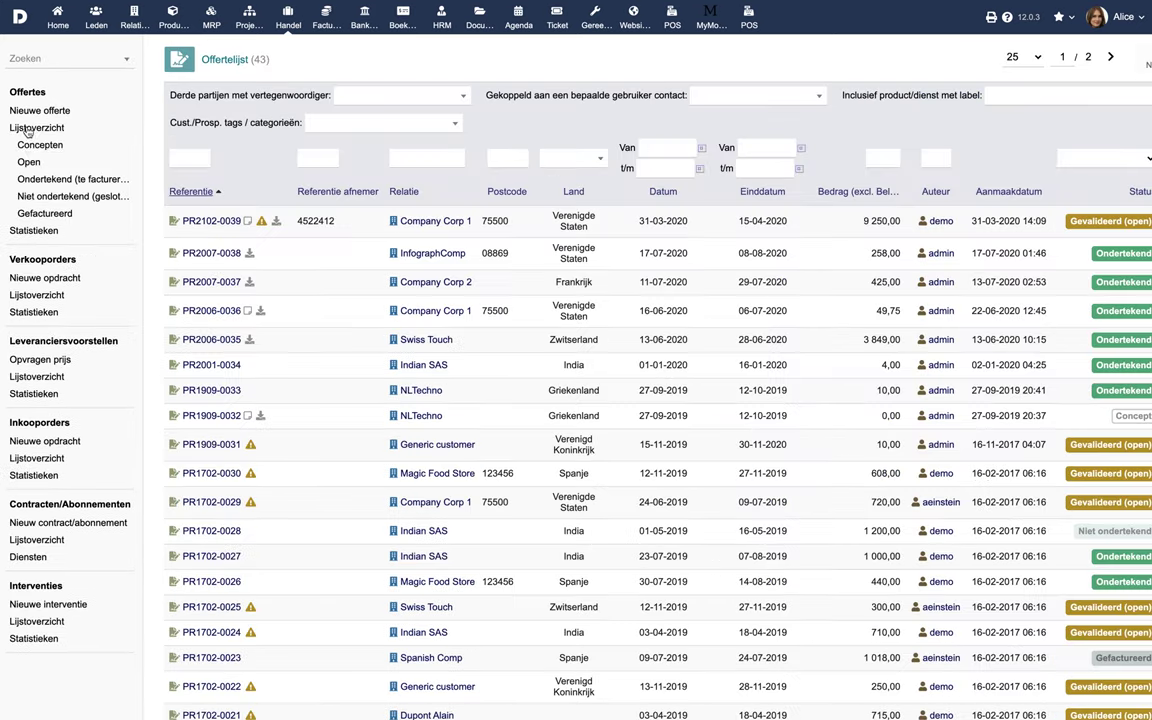
left_click(37, 299)
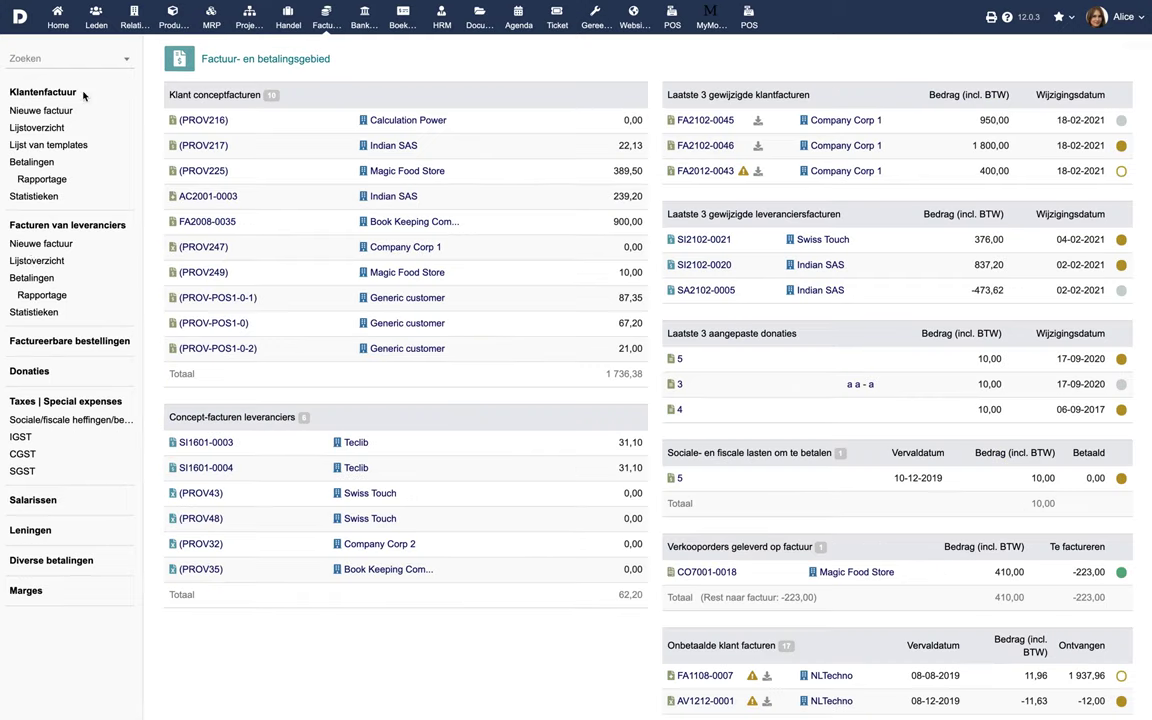
View the list of supplier invoices and the export assistant among the tools.
left_click(42, 261)
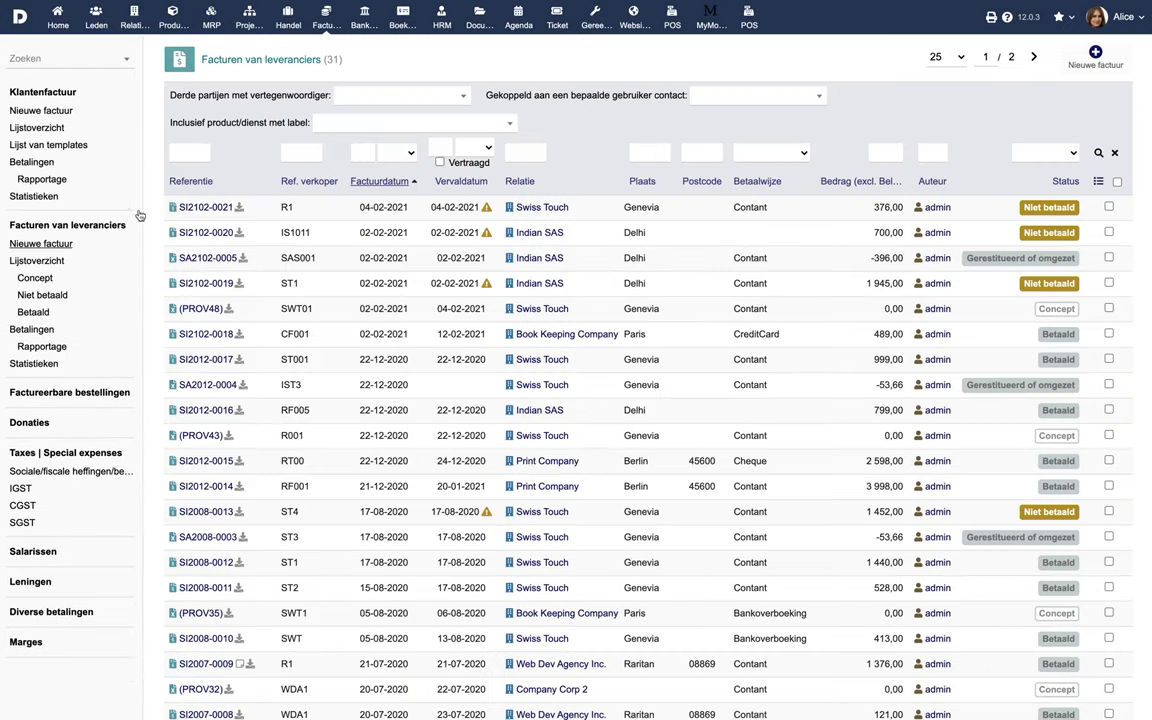
left_click(595, 20)
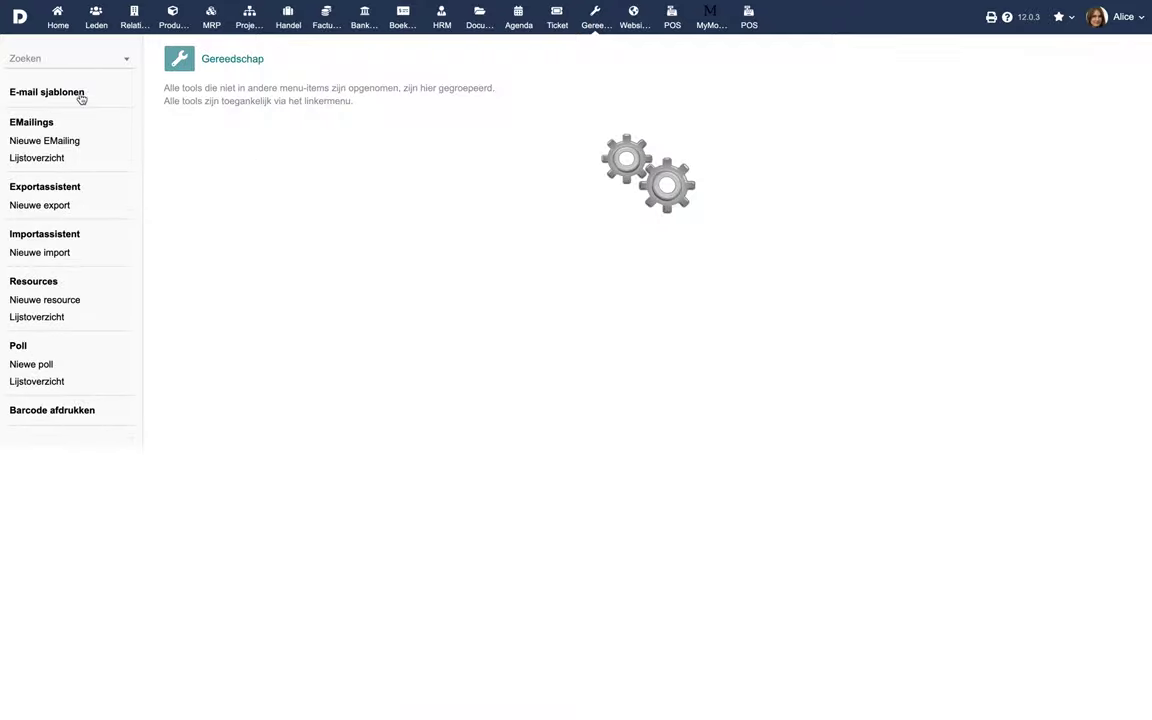
left_click(35, 190)
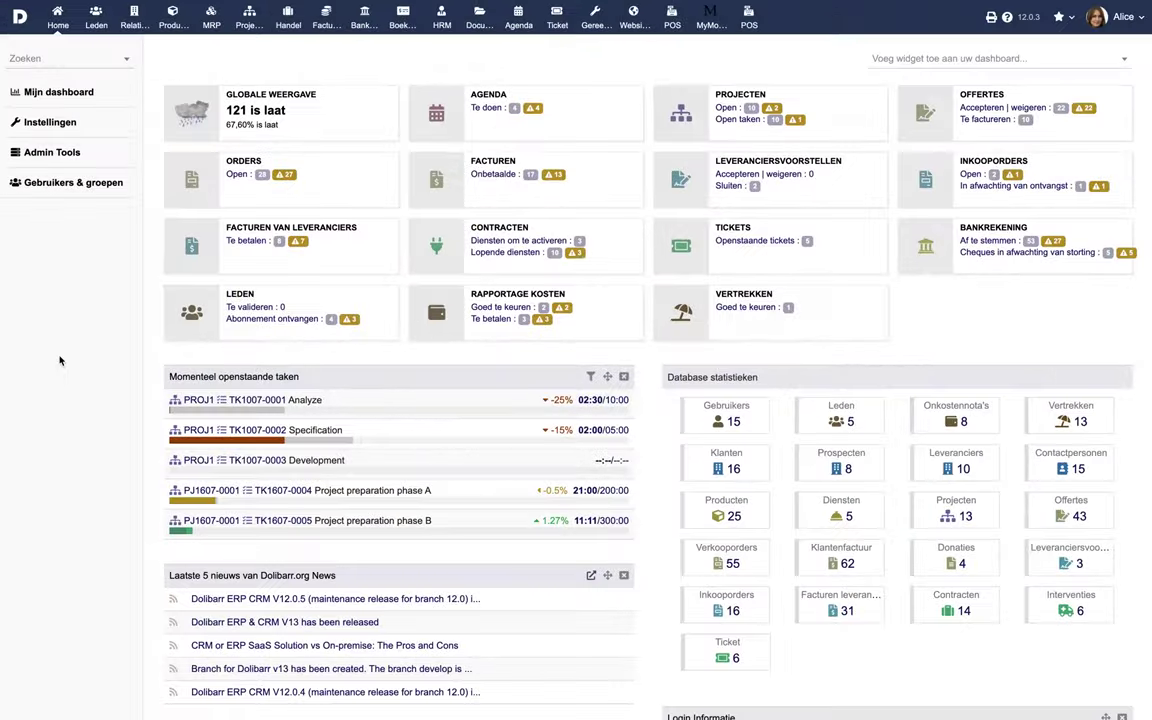
Open the new attribute form for third parties from the module settings.
left_click(46, 123)
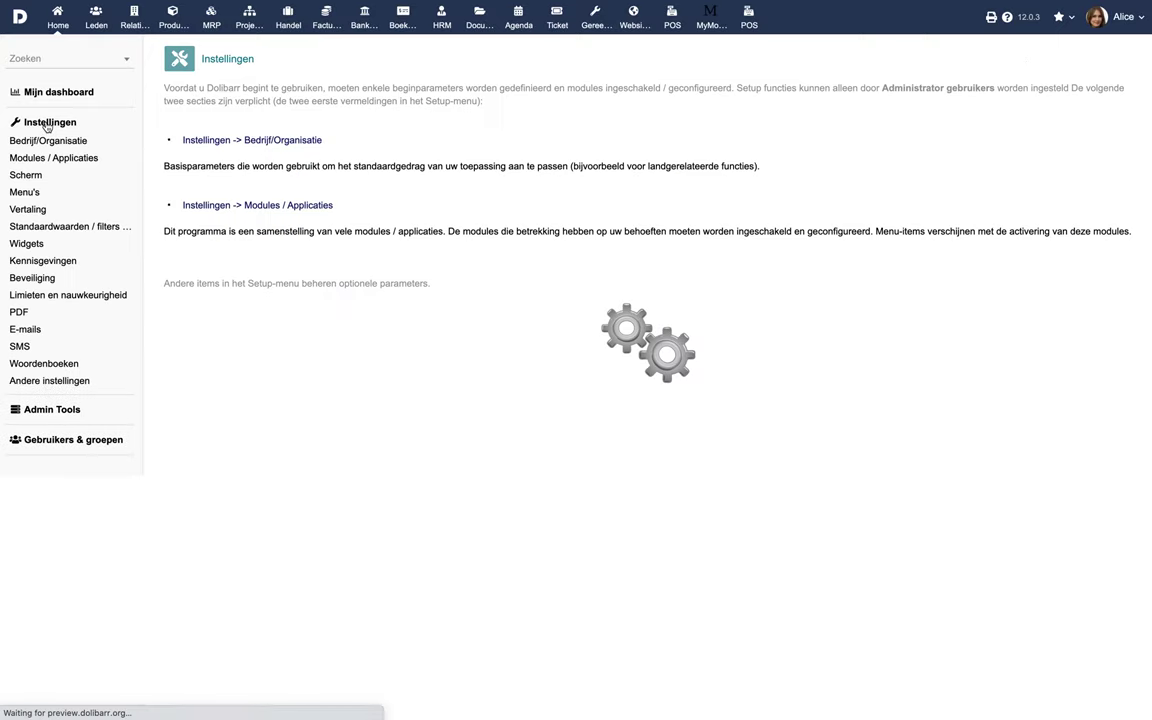
left_click(268, 207)
scroll(319, 352, "down", 1)
left_click(334, 443)
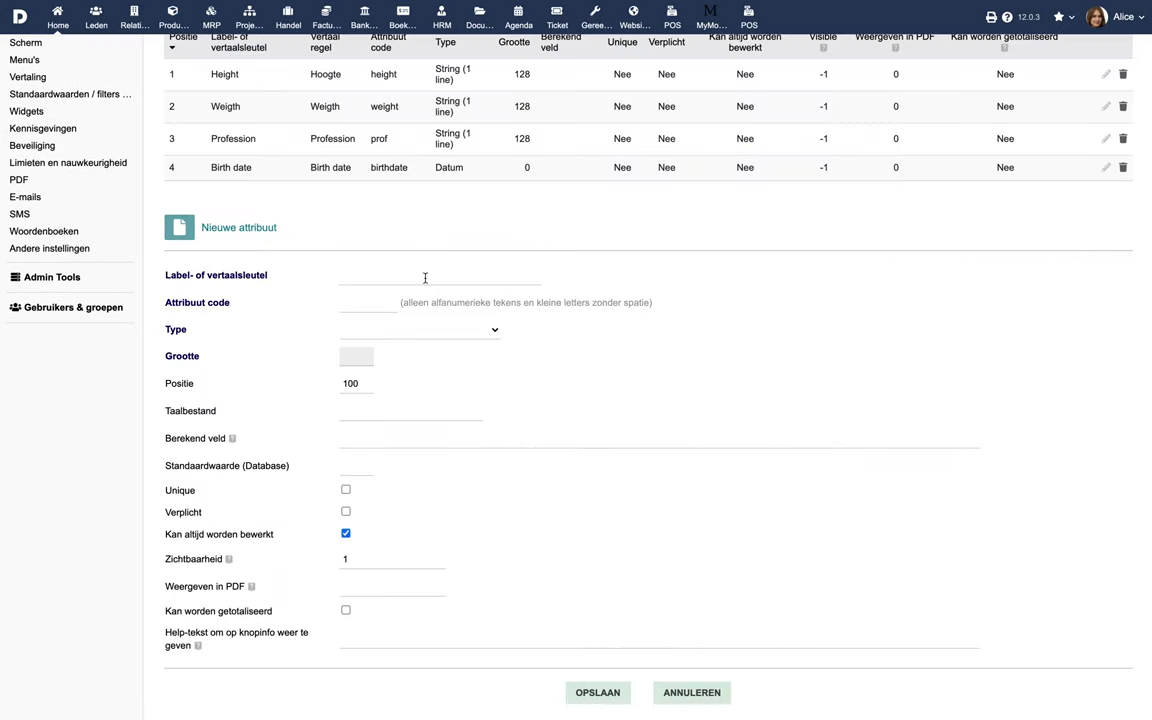
Create a third-party attribute labelled "Notificaciones" with code "notifications" and type "Boolean (één checkbox)".
left_click(425, 278)
type("Notificaciones")
left_click(374, 306)
type("notifications")
left_click(388, 332)
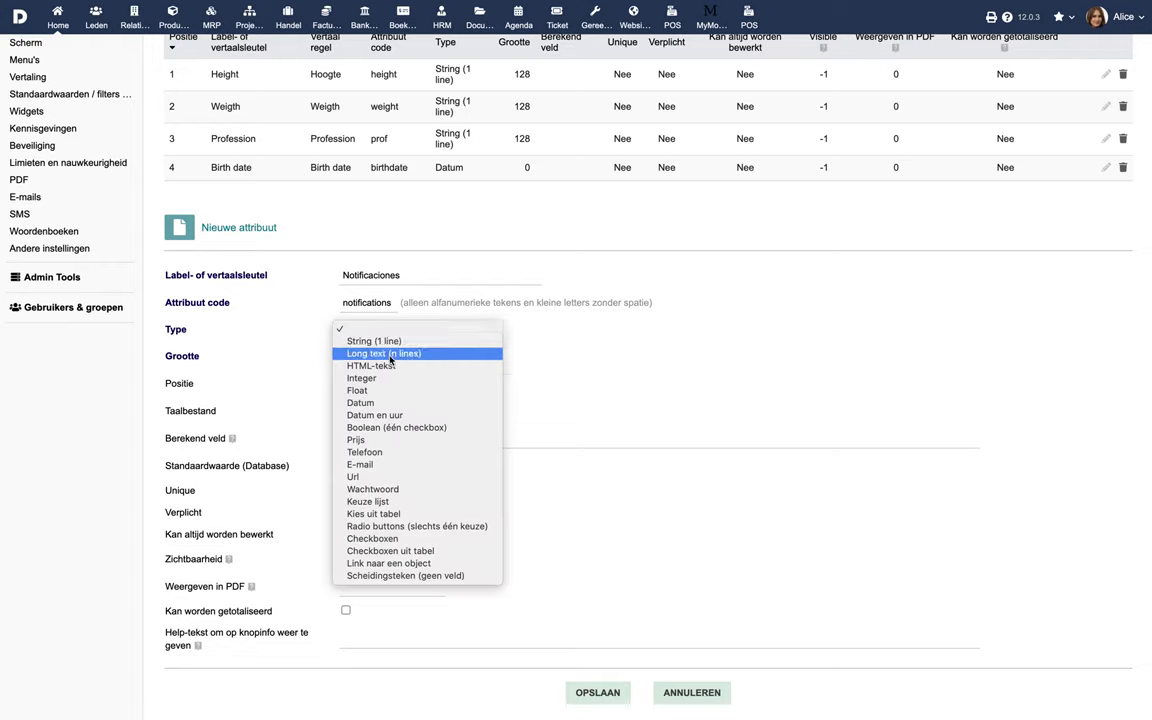
left_click(396, 427)
left_click(599, 692)
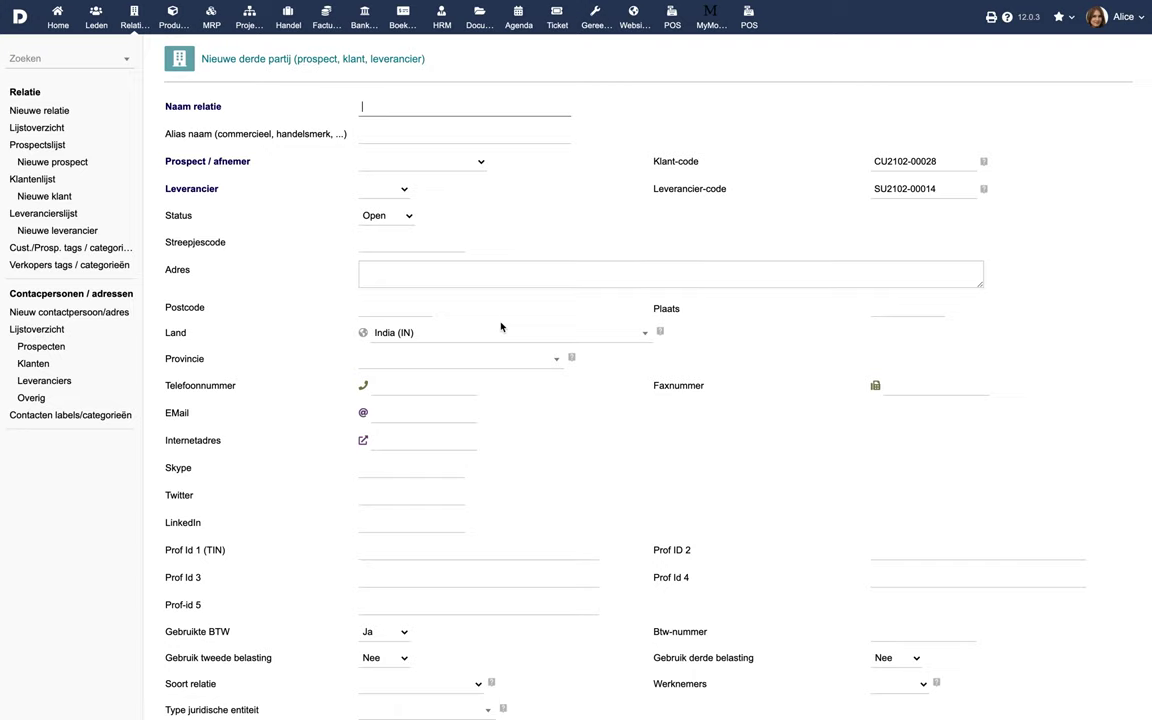
Check the new third-party form for the Notificaciones checkbox.
scroll(501, 327, "down", 5)
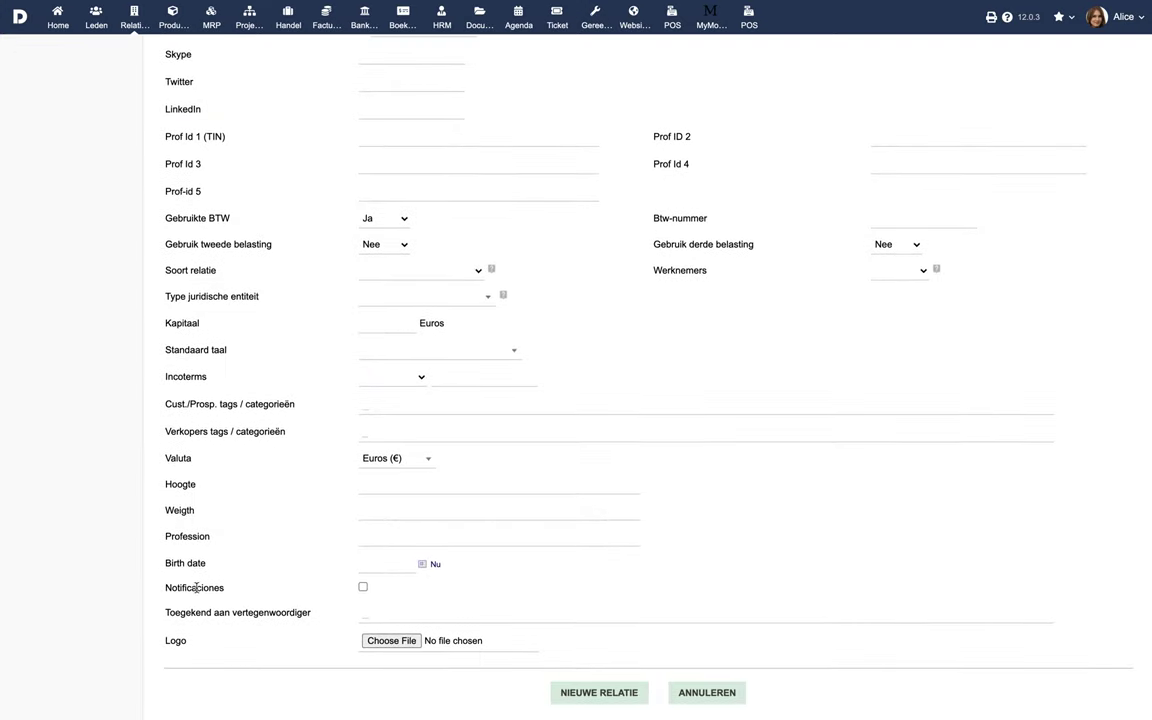